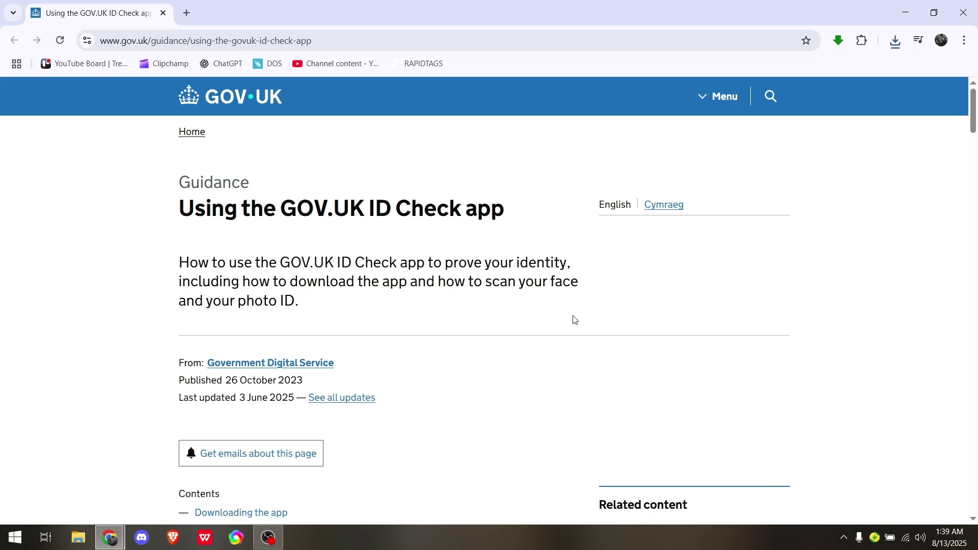
pyautogui.scroll(-3, 459, 224)
pyautogui.scroll(3, 459, 225)
pyautogui.moveTo(411, 208); pyautogui.dragTo(497, 208)
# - Clear the accidental text selection and read down to the 'Downloading the app' photo ID list
pyautogui.click(471, 244)
pyautogui.scroll(-3, 471, 265)
pyautogui.scroll(3, 471, 264)
pyautogui.scroll(-1, 528, 218)
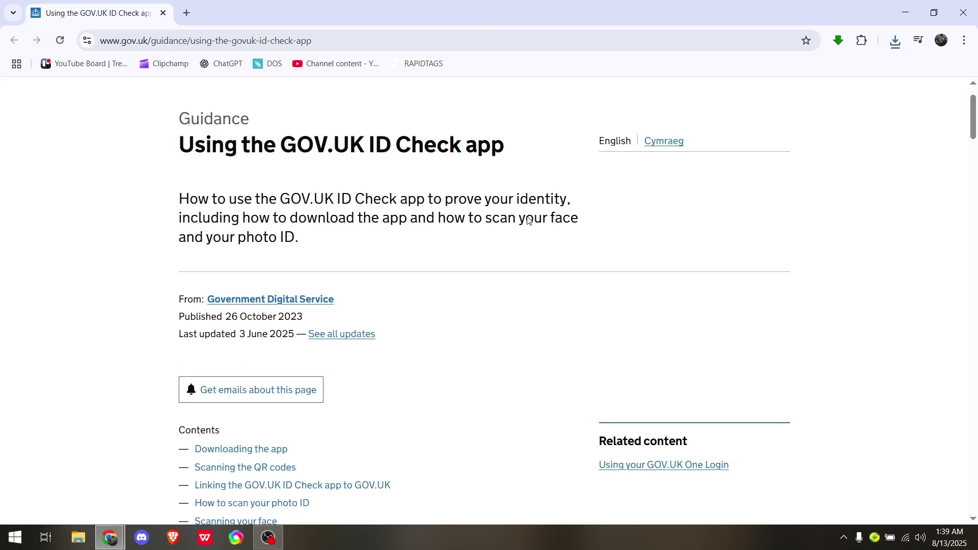
pyautogui.scroll(-2, 527, 218)
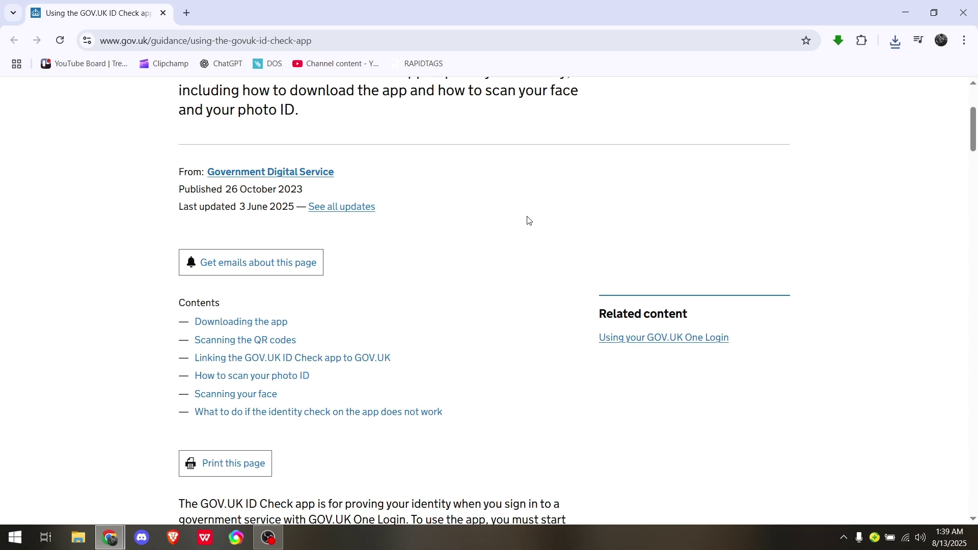
pyautogui.scroll(-1, 527, 220)
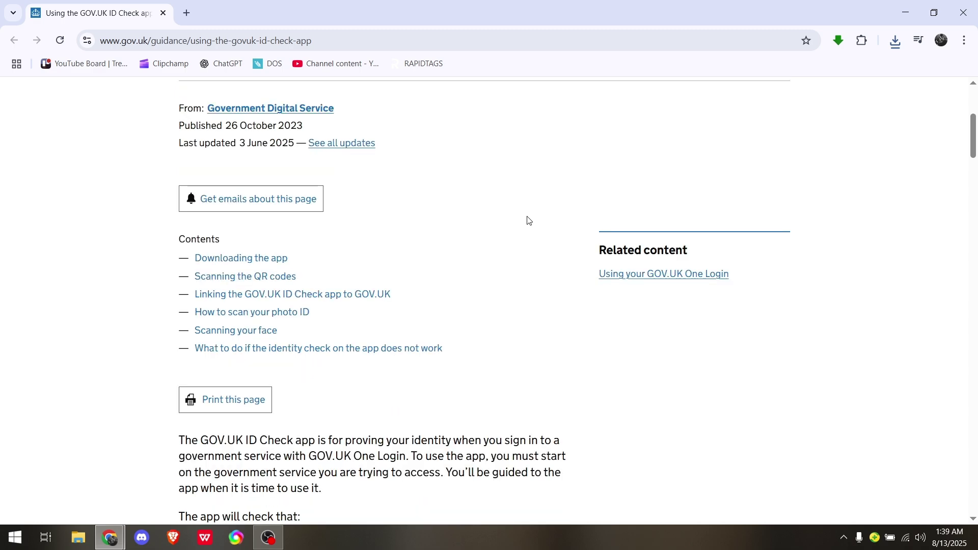
pyautogui.scroll(-1, 528, 220)
pyautogui.scroll(-1, 528, 221)
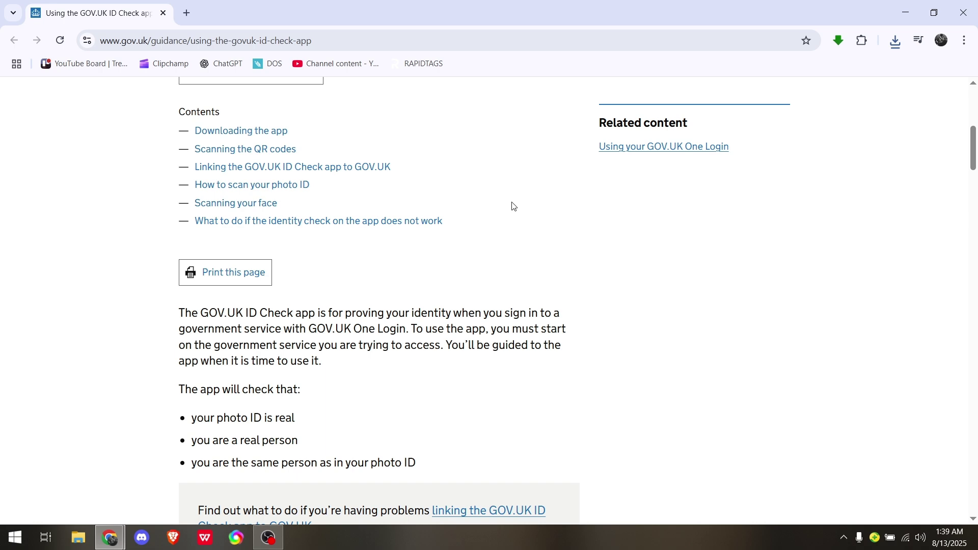
pyautogui.scroll(-1, 512, 206)
pyautogui.scroll(-1, 512, 205)
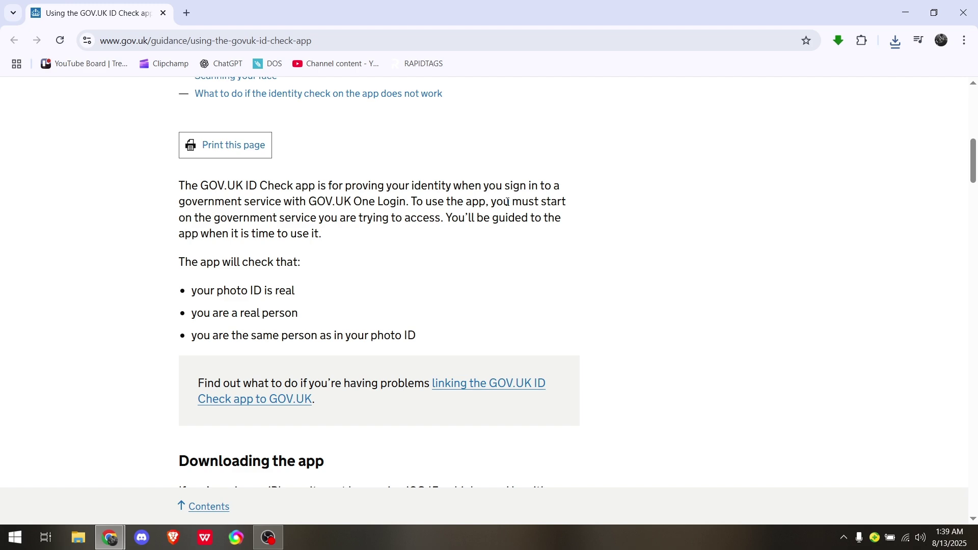
pyautogui.scroll(-1, 512, 196)
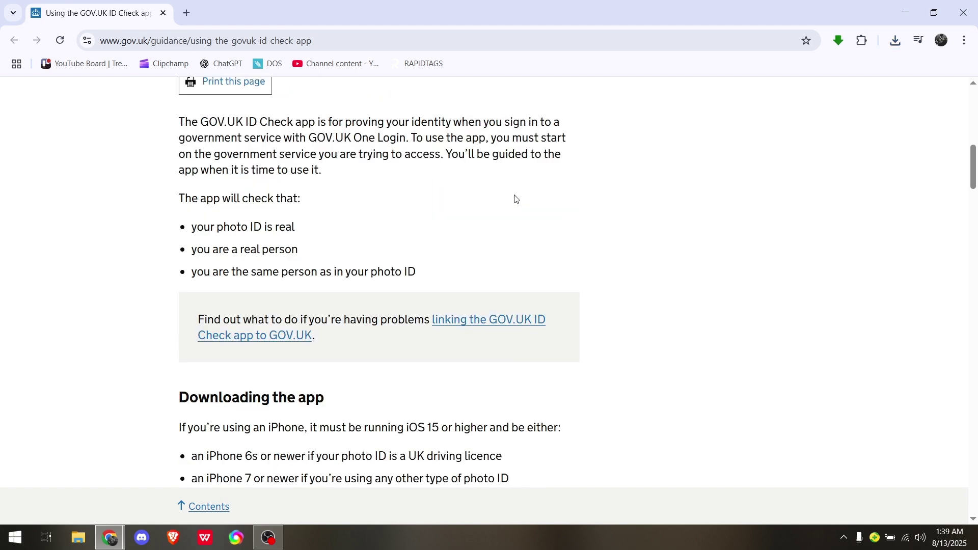
pyautogui.scroll(-1, 512, 195)
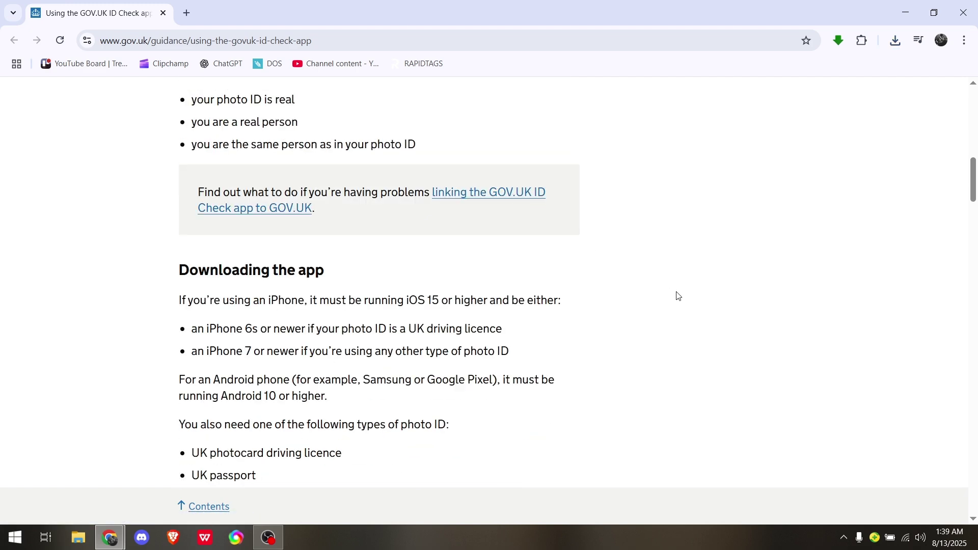
pyautogui.scroll(-1, 678, 290)
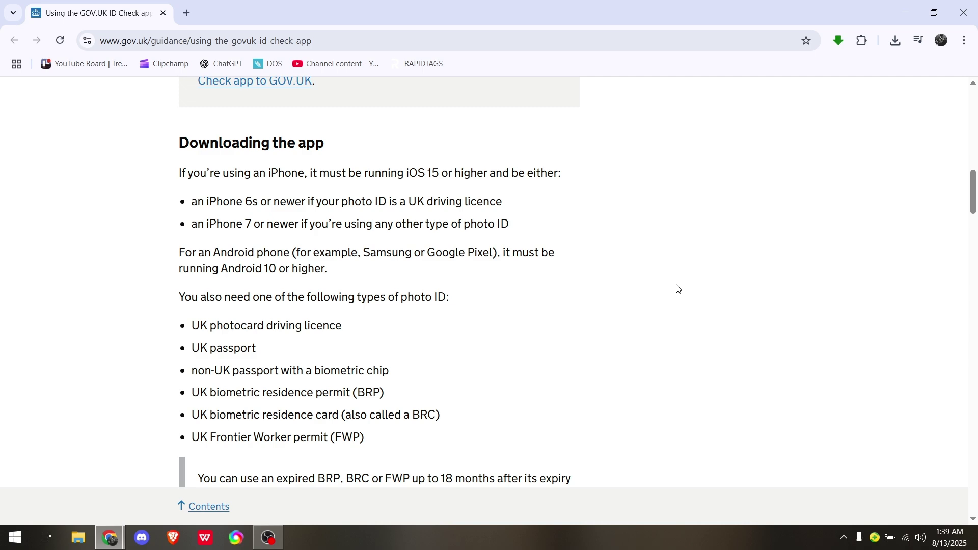
pyautogui.scroll(-1, 678, 290)
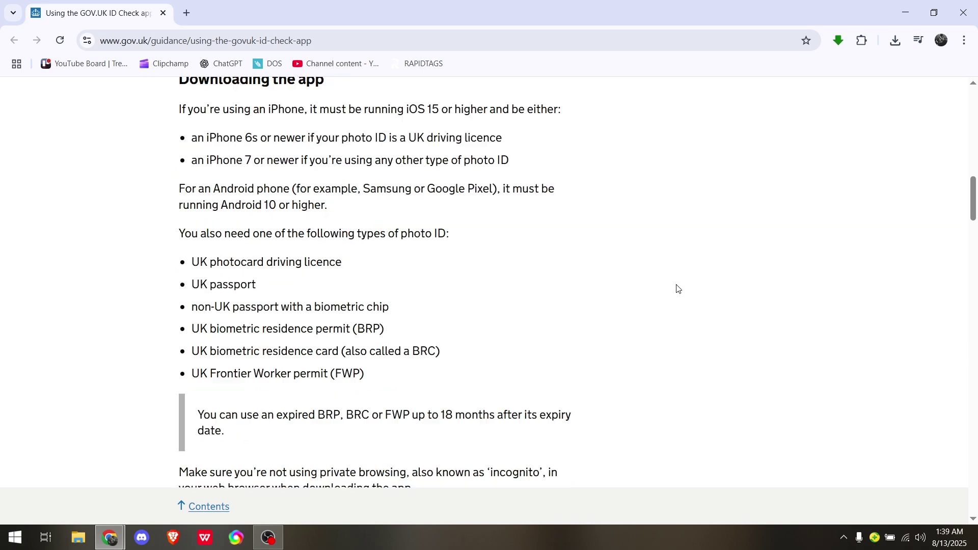
pyautogui.scroll(-1, 678, 290)
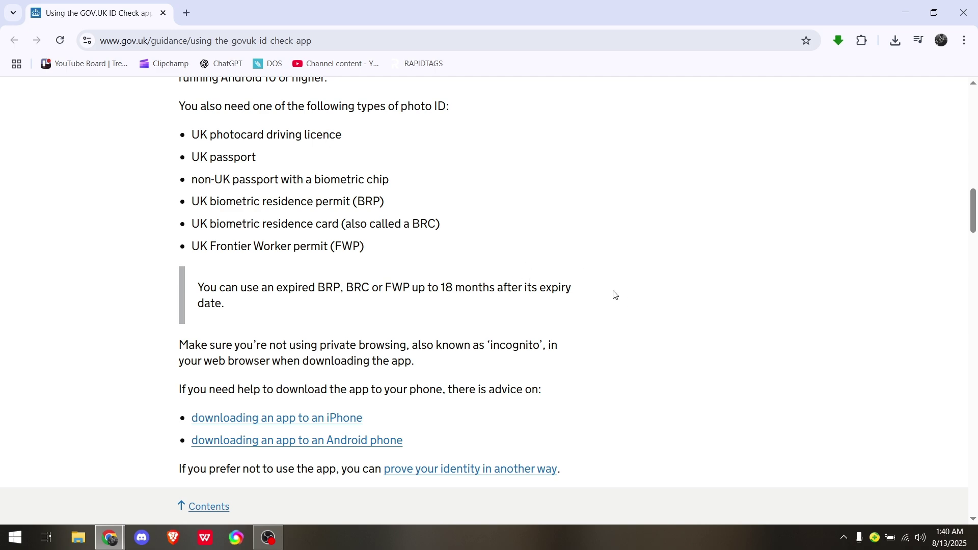
pyautogui.scroll(-2, 634, 304)
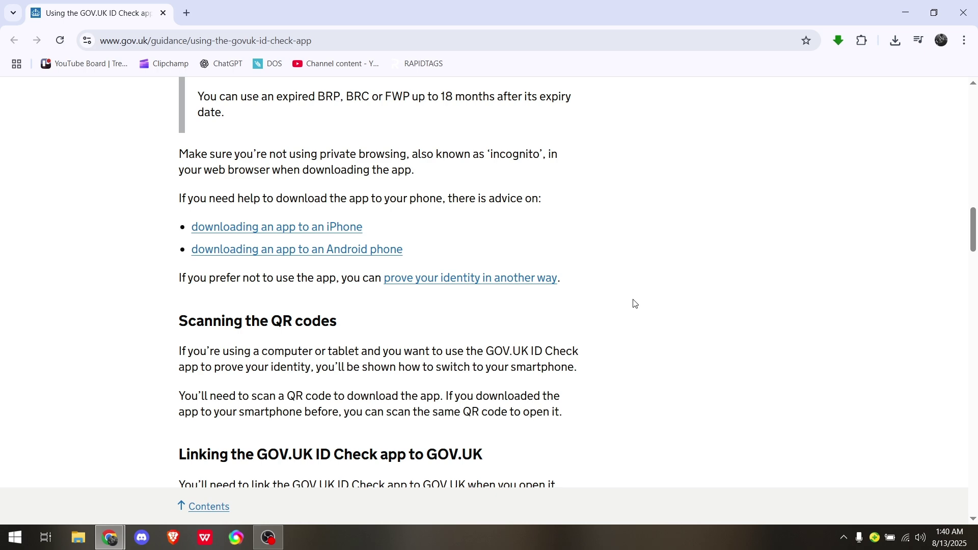
pyautogui.scroll(-2, 634, 303)
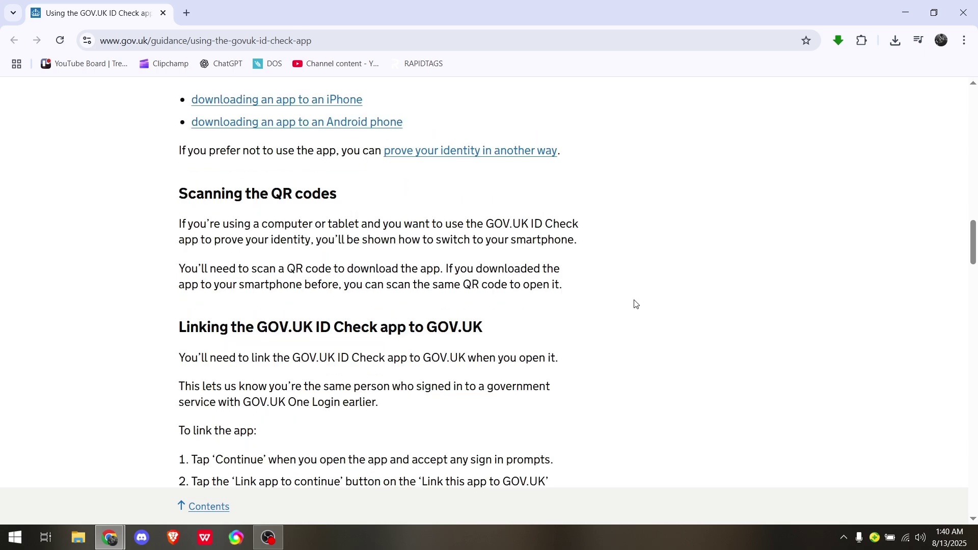
pyautogui.scroll(-1, 634, 304)
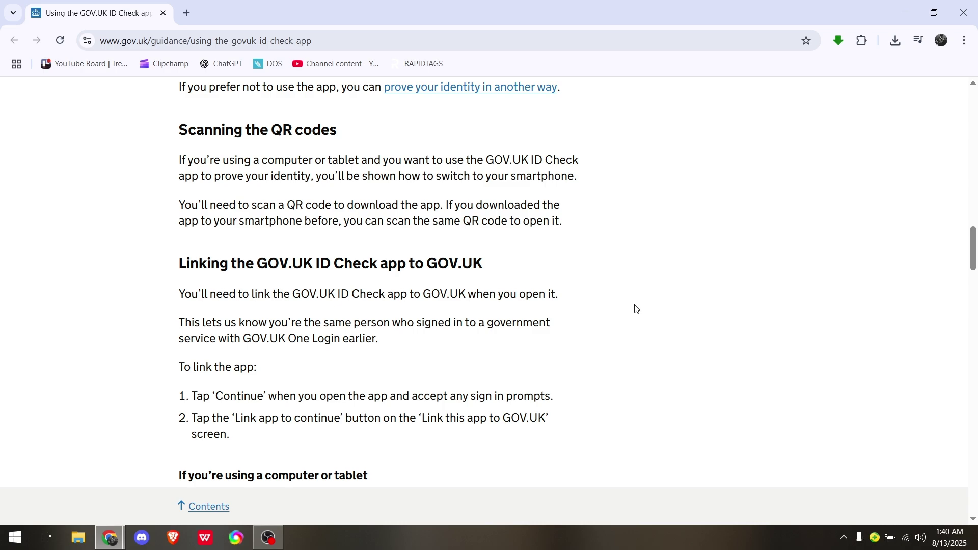
pyautogui.scroll(-2, 635, 308)
pyautogui.scroll(-2, 635, 309)
pyautogui.scroll(3, 634, 309)
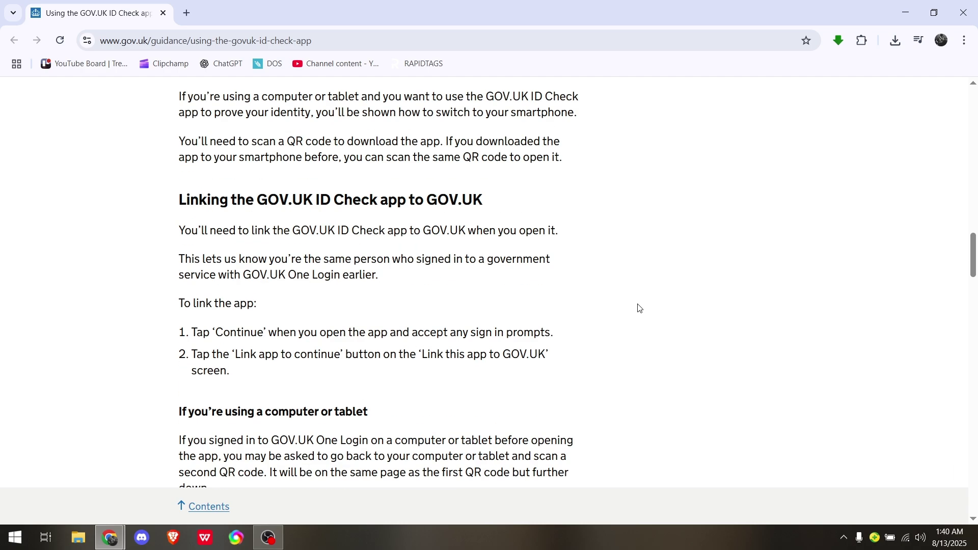
pyautogui.scroll(-2, 679, 286)
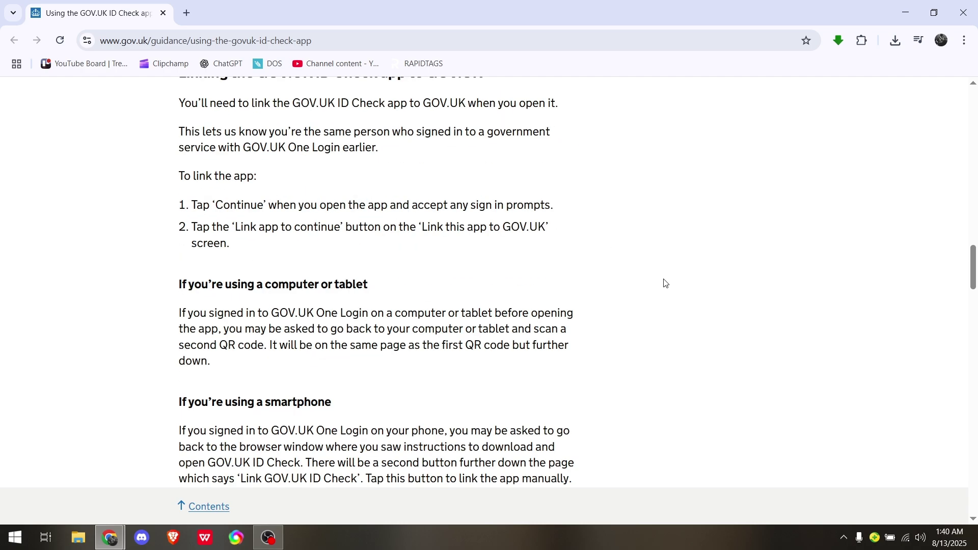
pyautogui.scroll(-2, 664, 289)
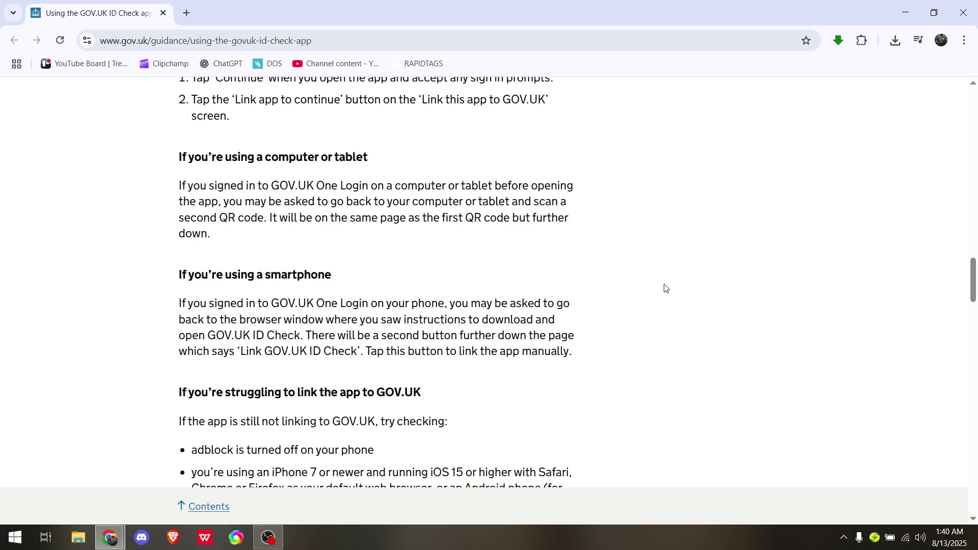
pyautogui.scroll(-2, 664, 288)
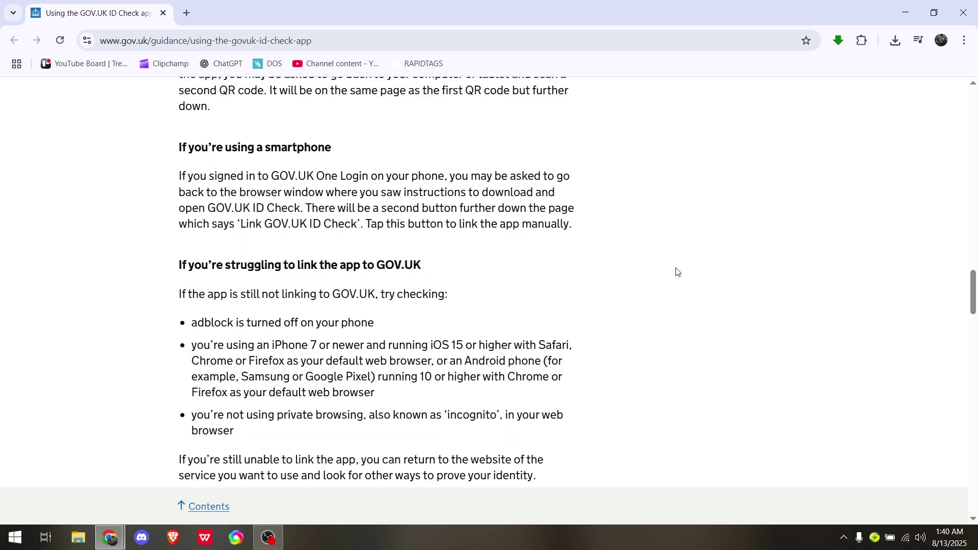
pyautogui.scroll(8, 686, 320)
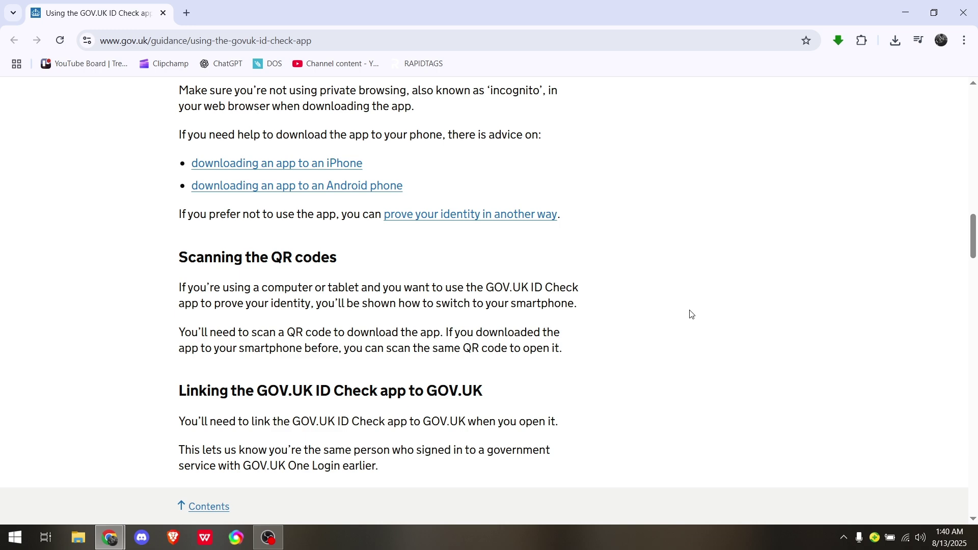
pyautogui.scroll(3, 692, 303)
pyautogui.scroll(3, 694, 297)
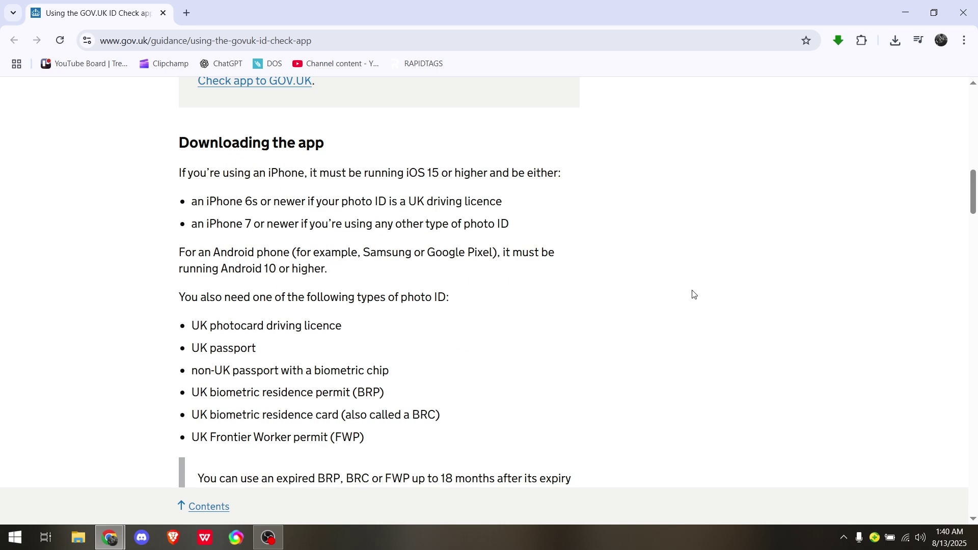
pyautogui.scroll(3, 693, 295)
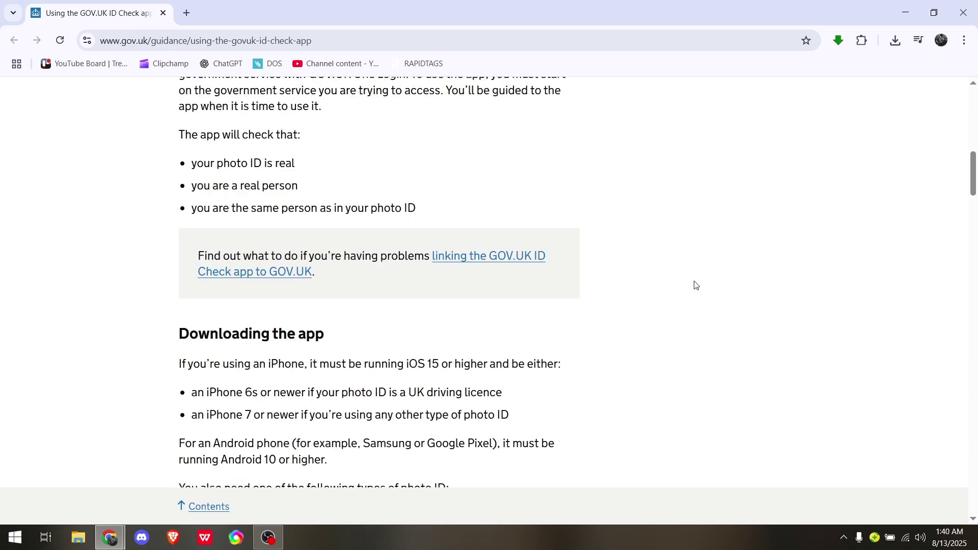